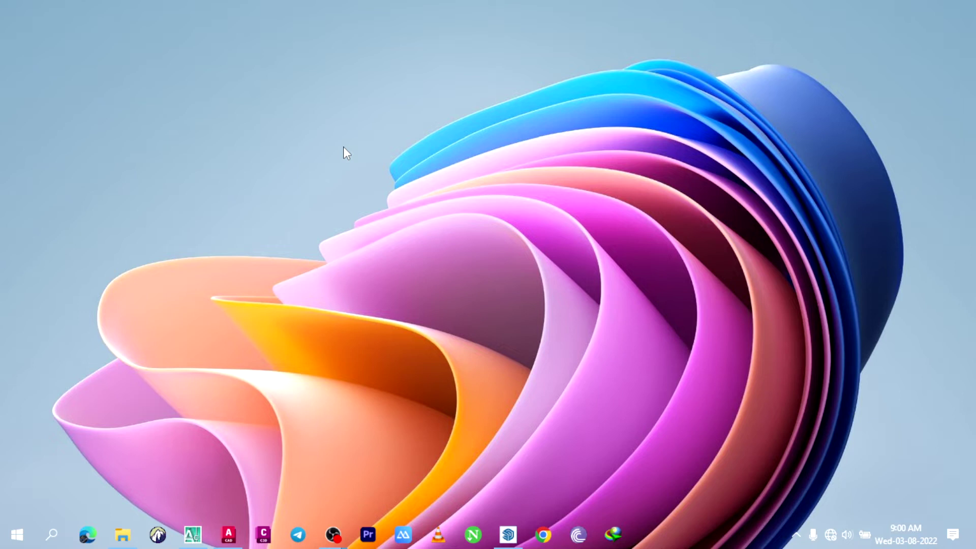
Orbit around the four labelled inlet and end wall models to view them from another side
left_click(507, 533)
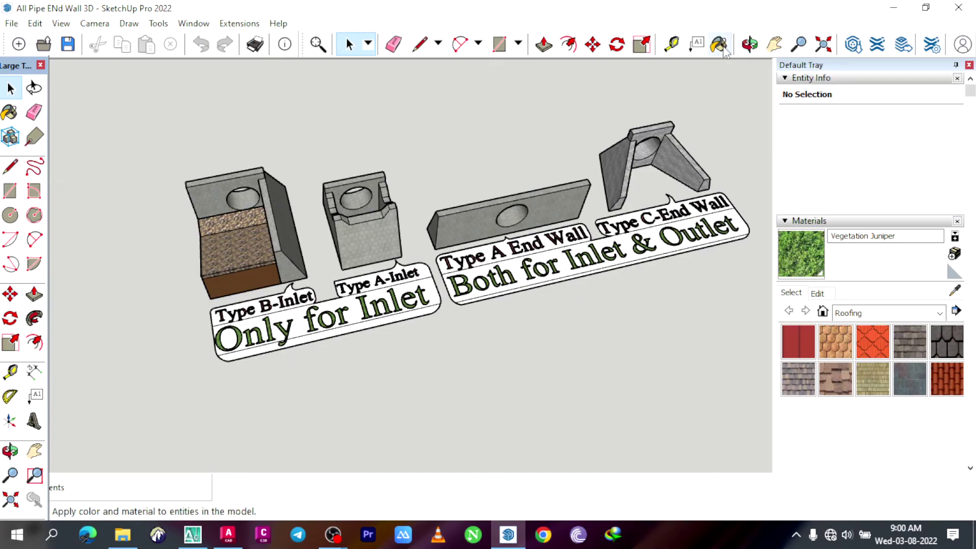
left_click(748, 44)
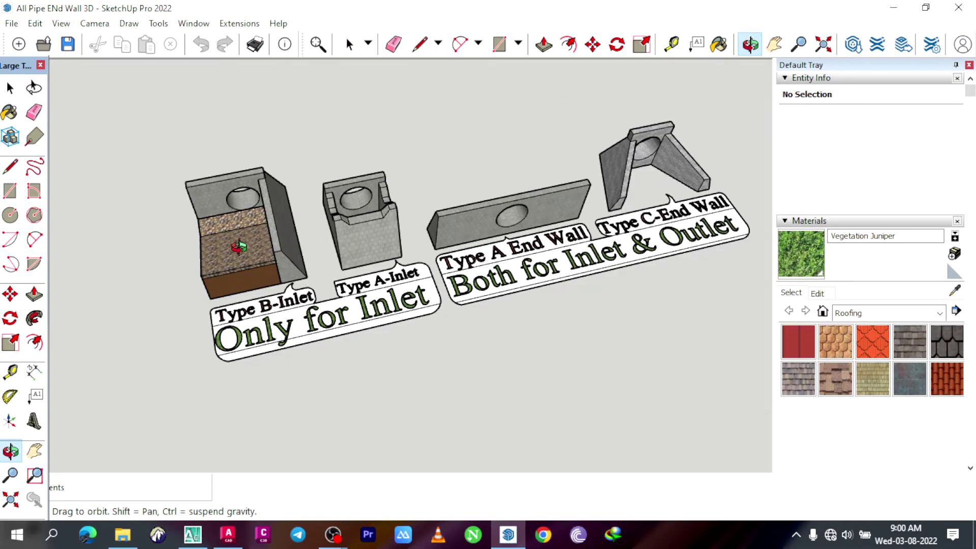
left_click_drag(265, 301, 300, 263)
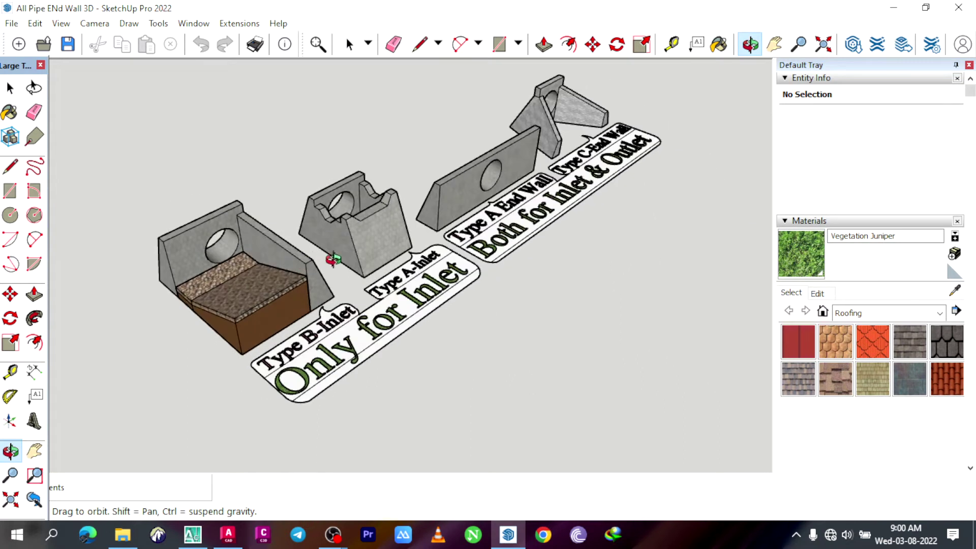
left_click_drag(572, 200, 381, 185)
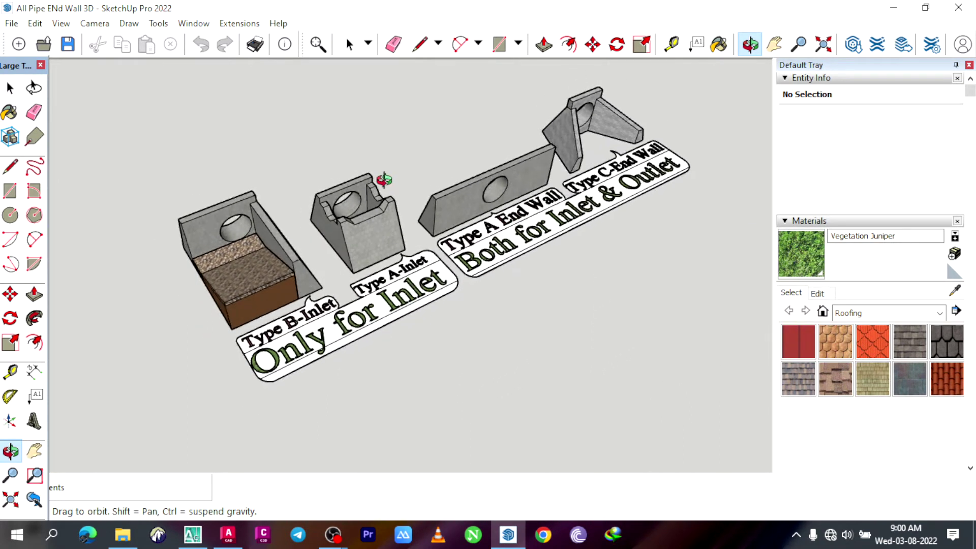
key("space")
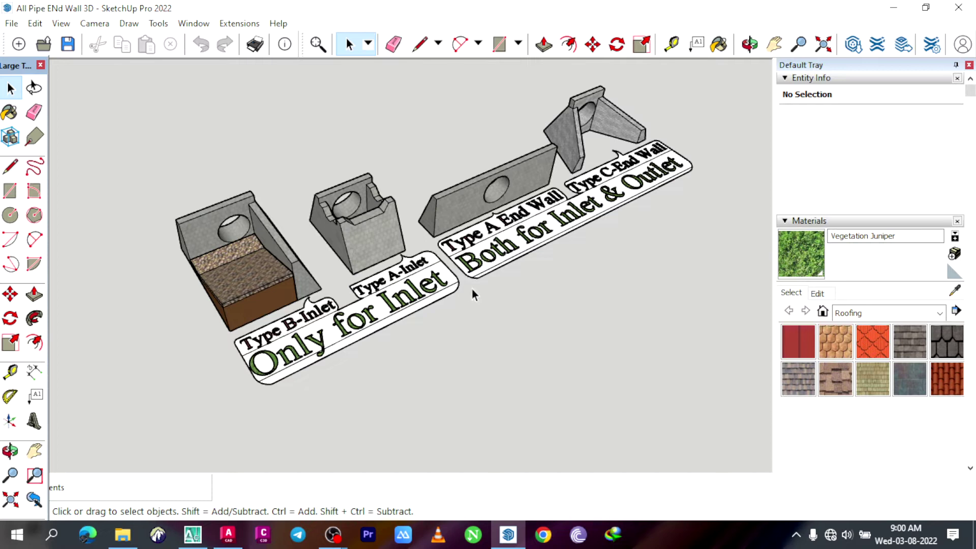
Orbit closer around the Type A-Inlet, then hide the Default Tray to widen the view
left_click(749, 44)
left_click_drag(366, 214, 393, 241)
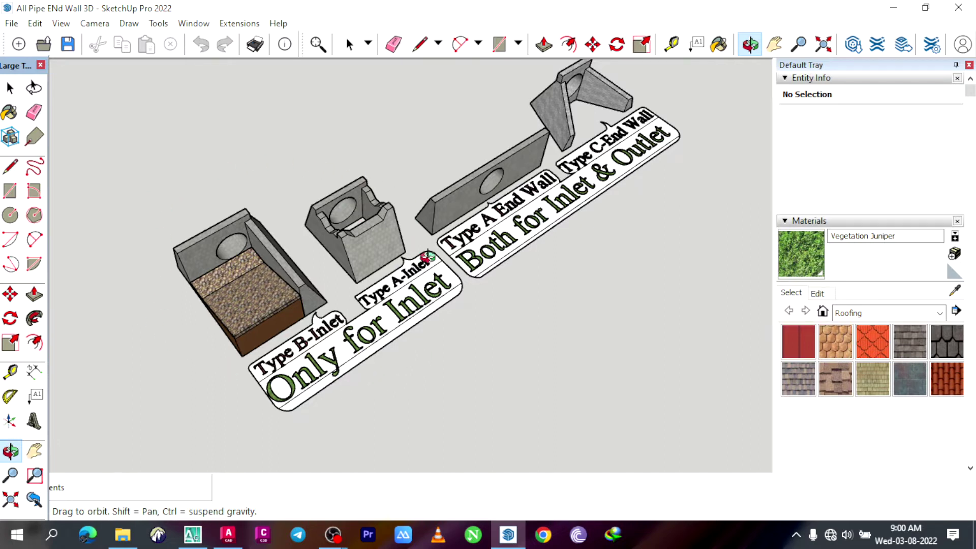
left_click_drag(427, 257, 416, 258)
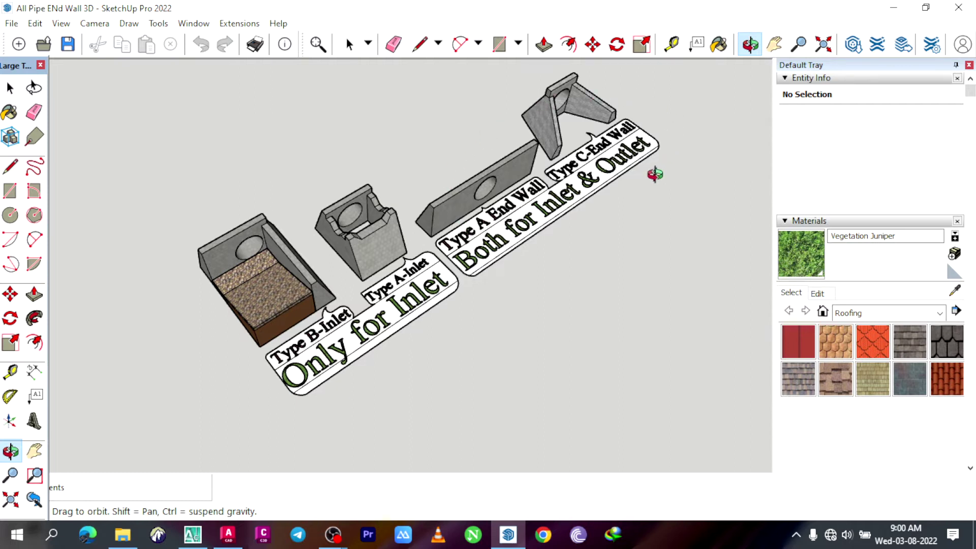
key("space")
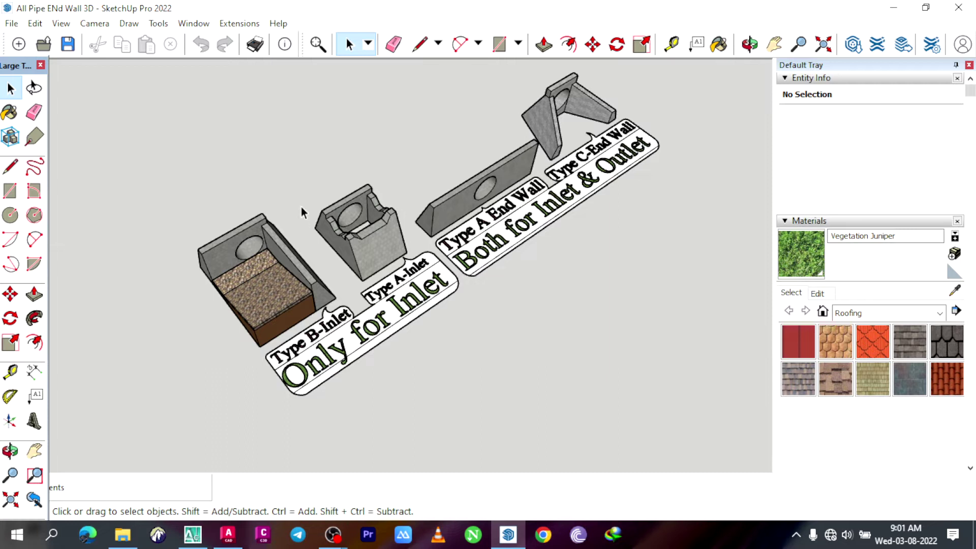
key("ctrl+shift+t")
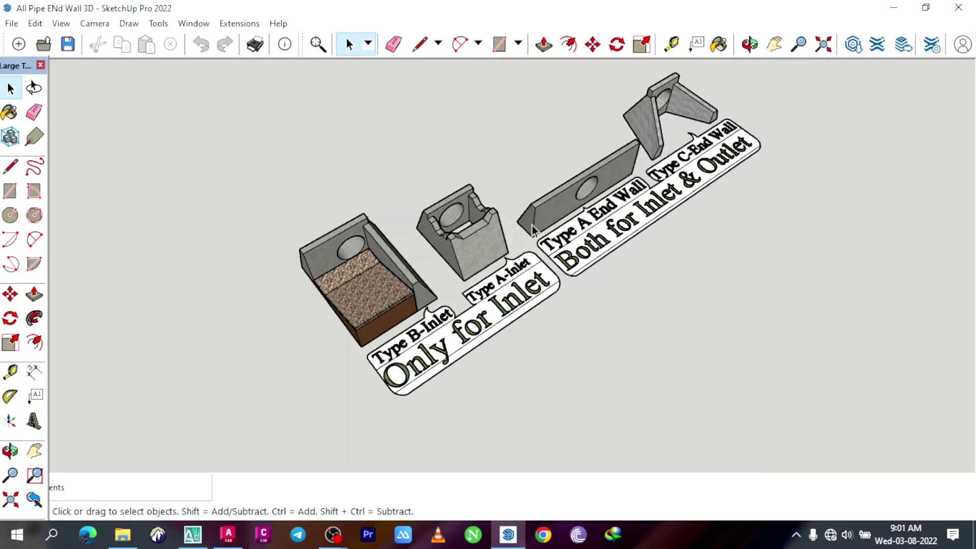
Show the Type B-Inlet group's Entity Info and read its 12.52 m³ volume
left_click(330, 239)
right_click(331, 239)
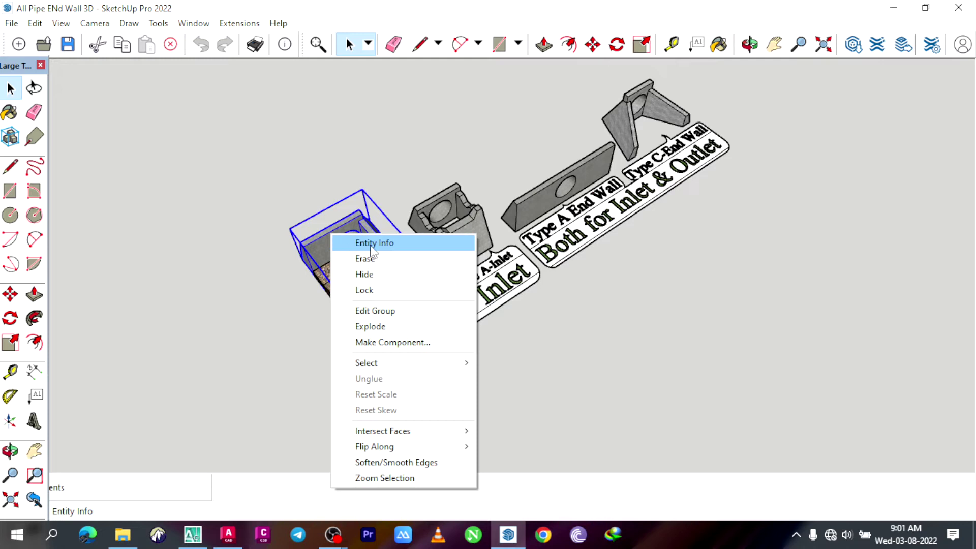
left_click(395, 243)
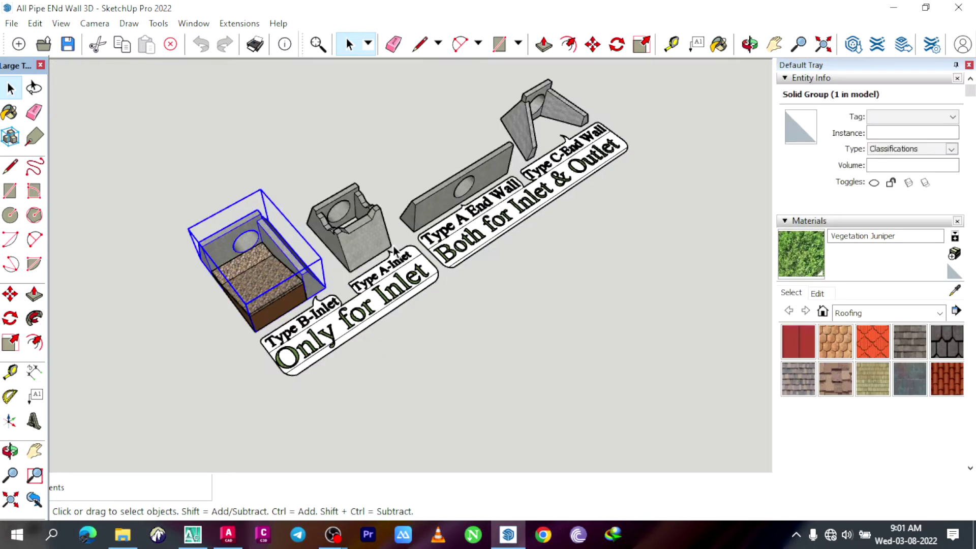
left_click_drag(909, 167, 865, 168)
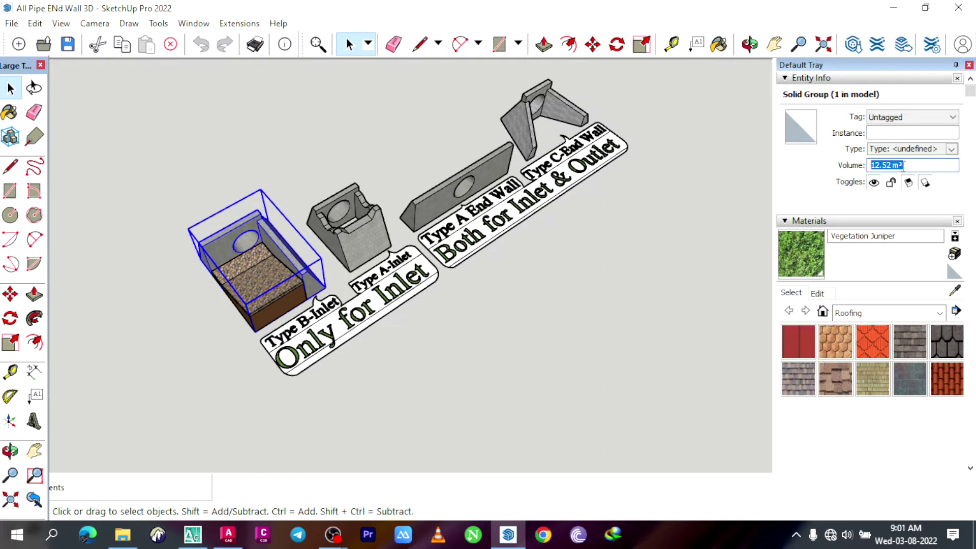
Select the Type A-Inlet group instead and read its 9 m³ volume
left_click(635, 203)
left_click(364, 227)
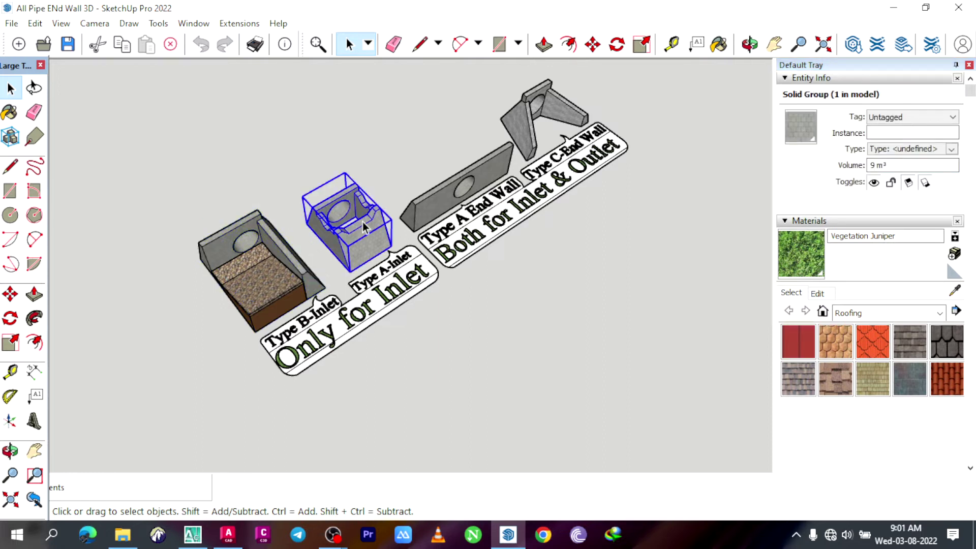
right_click(364, 227)
left_click(392, 231)
double_click(871, 164)
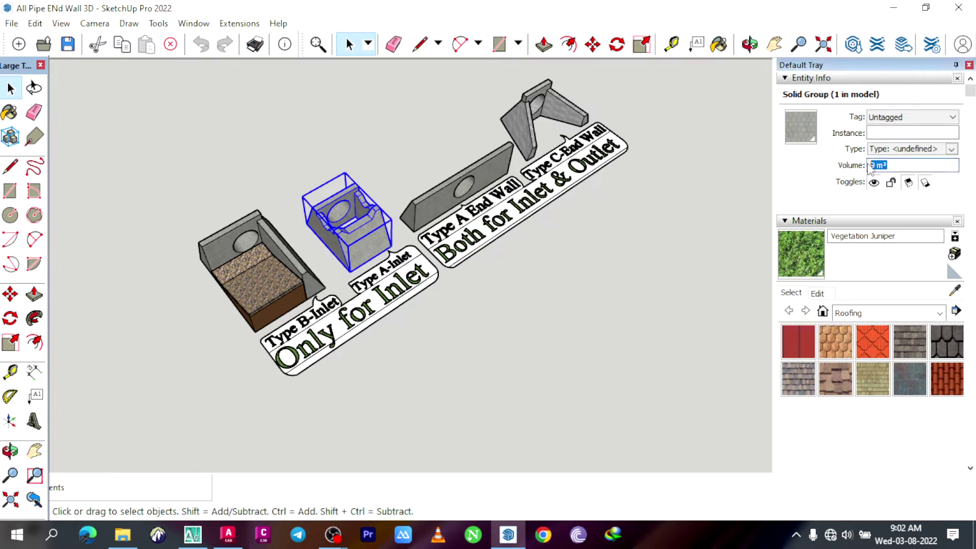
Deselect everything, then orbit and zoom toward the Type A and Type B inlet boxes
left_click(523, 277)
left_click(749, 44)
left_click_drag(371, 244, 342, 238)
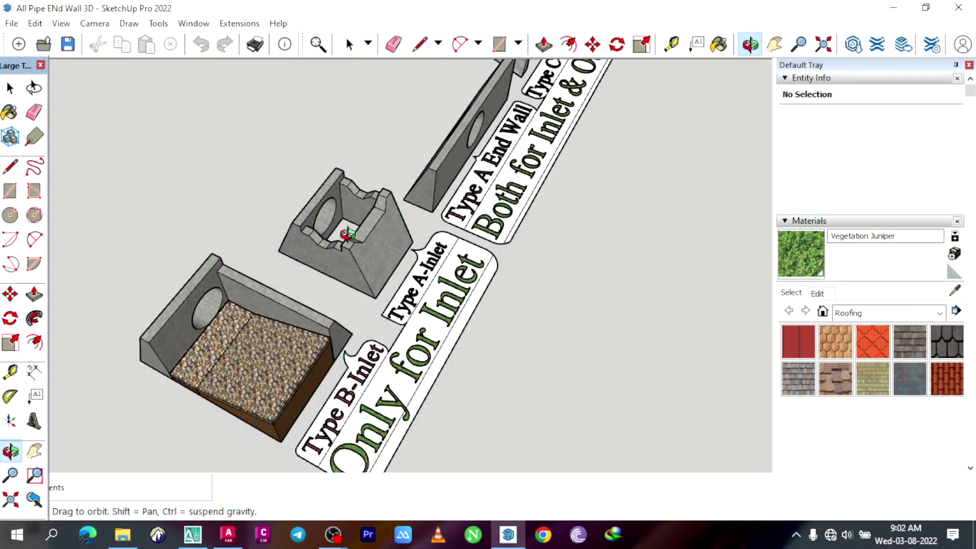
mouse_move(350, 227)
left_mouse_down()
mouse_move(374, 226)
mouse_move(349, 239)
mouse_move(369, 225)
left_mouse_up()
scroll(323, 255, "up", 5)
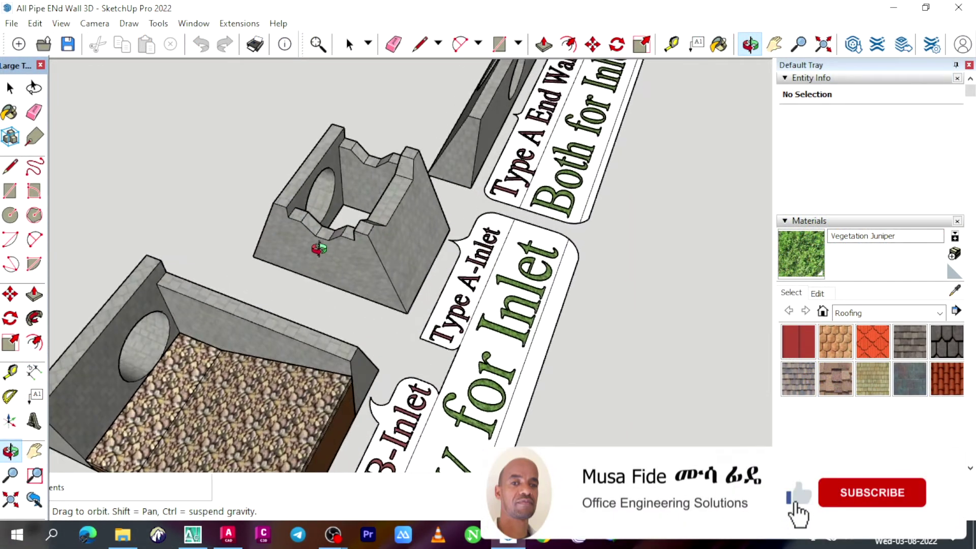
left_click(9, 88)
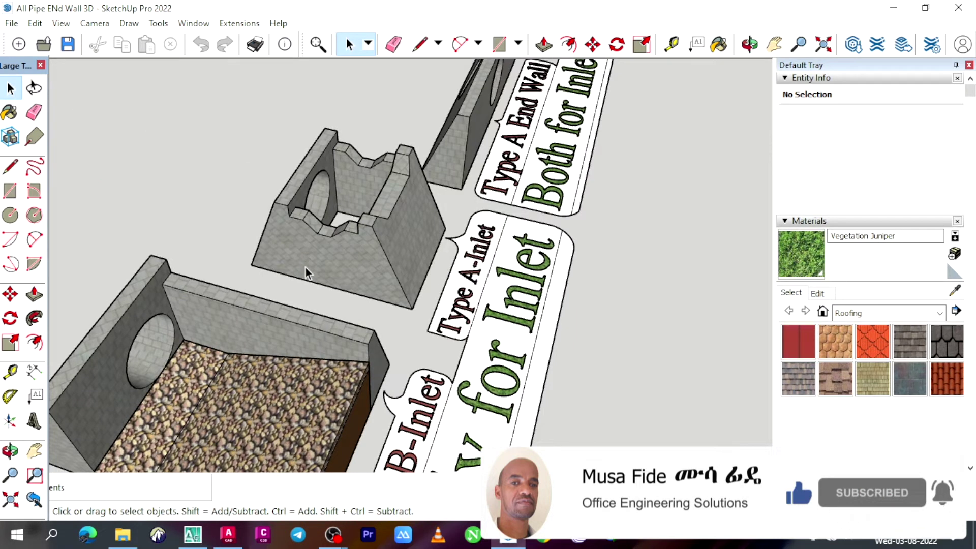
Swing the view sharply around the inlets, zoom in to inspect them, then switch to the browser
left_click(750, 45)
left_click_drag(366, 214, 76, 213)
left_click(9, 88)
scroll(376, 293, "up", 3)
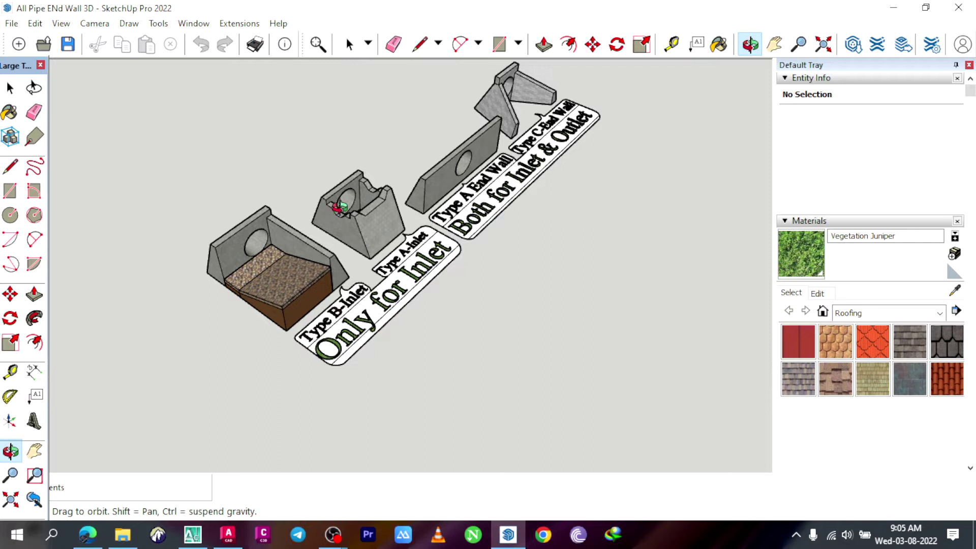
scroll(339, 207, "up", 5)
scroll(379, 200, "down", 4)
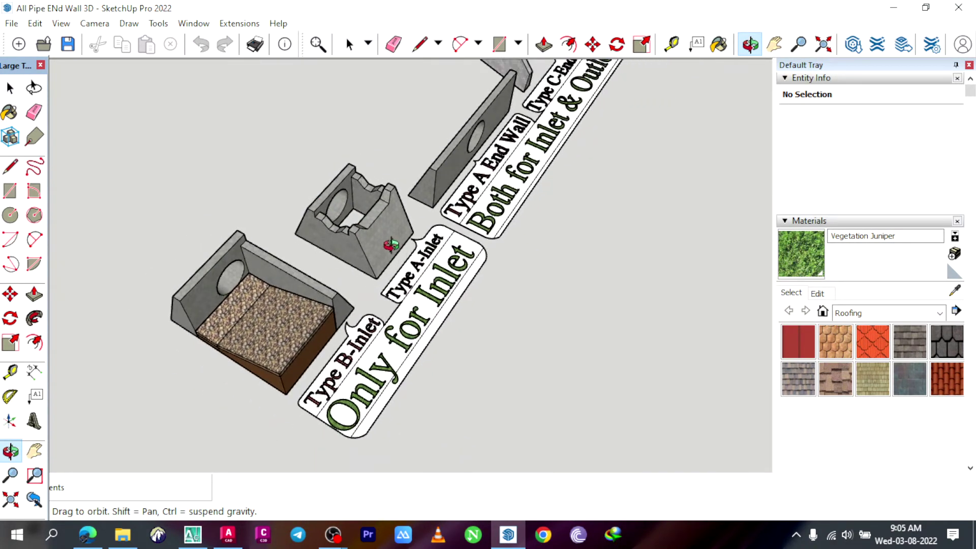
scroll(384, 236, "up", 1)
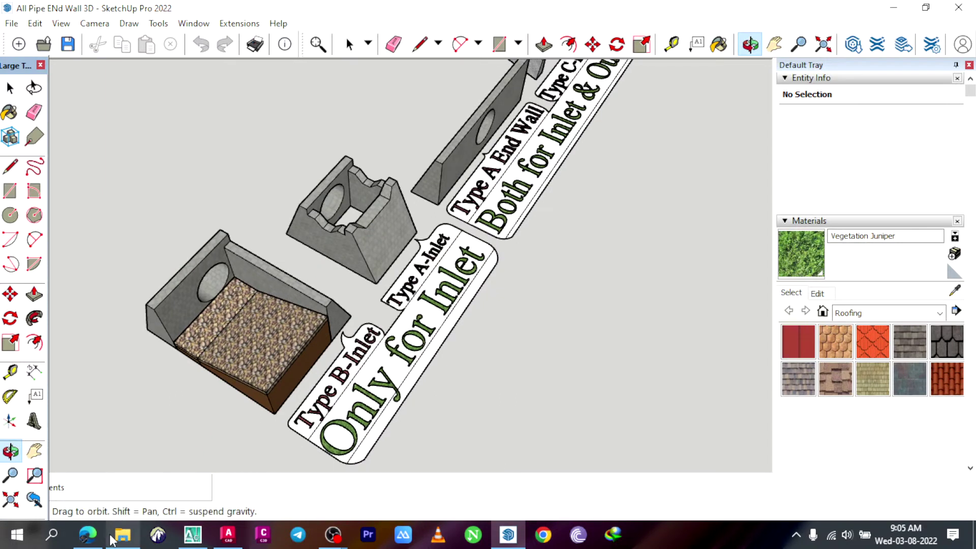
left_click(87, 534)
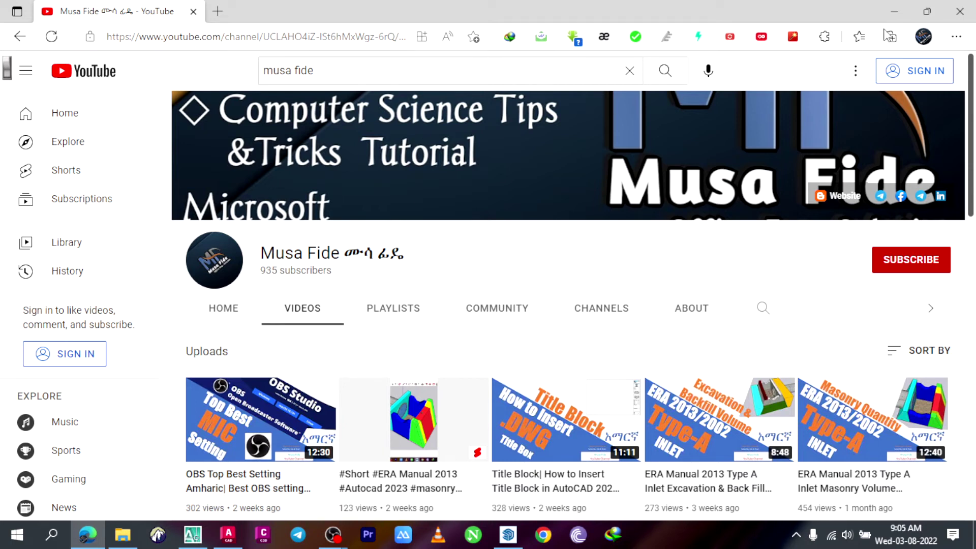
Back in the model, reselect the Type A-Inlet to recheck its 9 m³ volume, then deselect
left_click(890, 2)
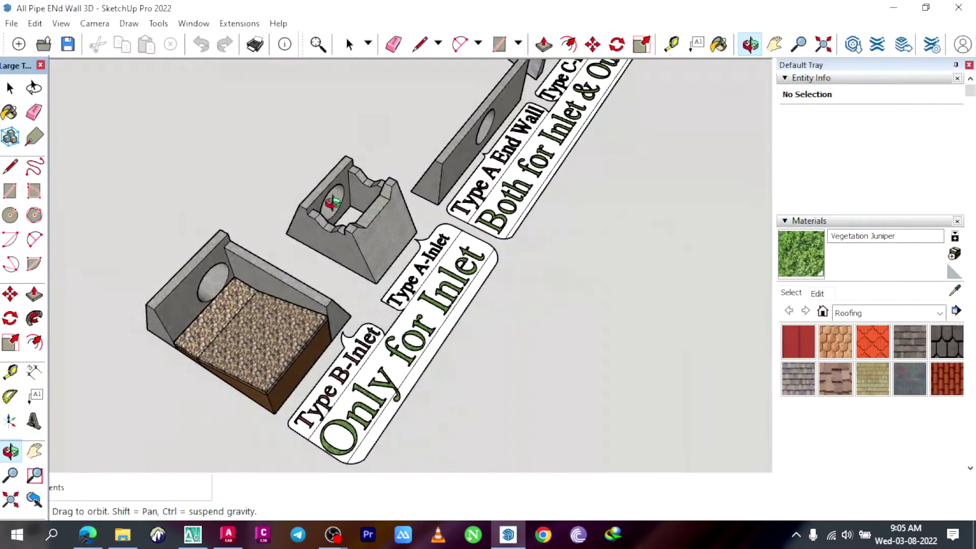
left_click(11, 88)
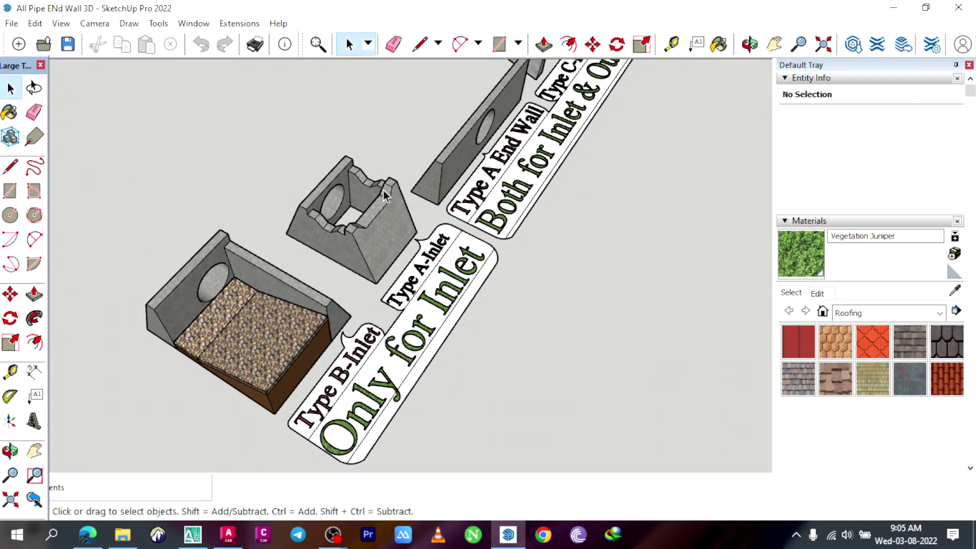
left_click(381, 224)
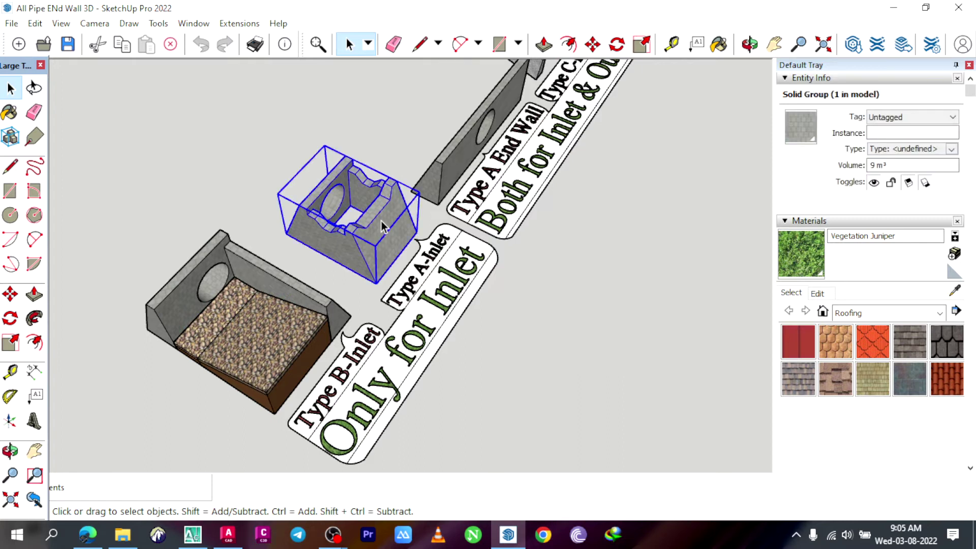
left_click(868, 165)
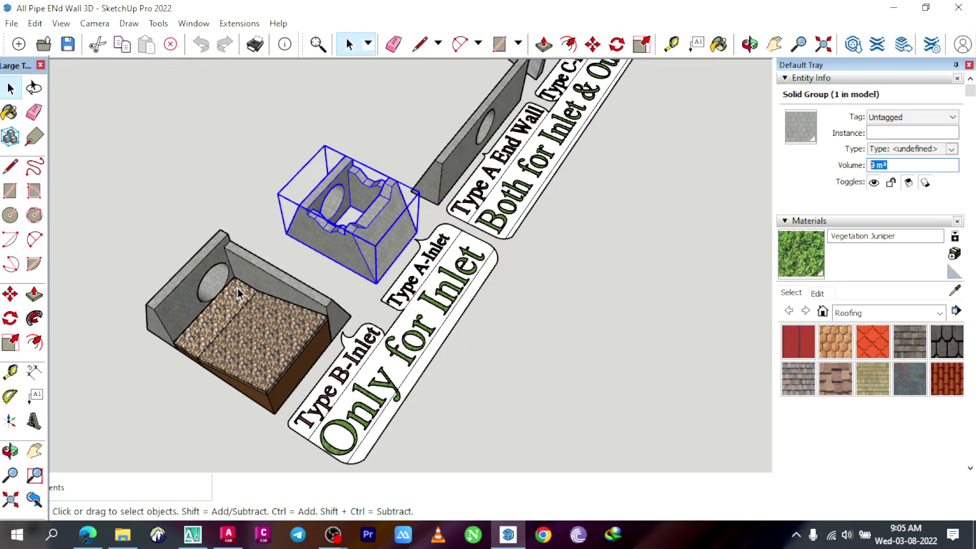
left_click(525, 281)
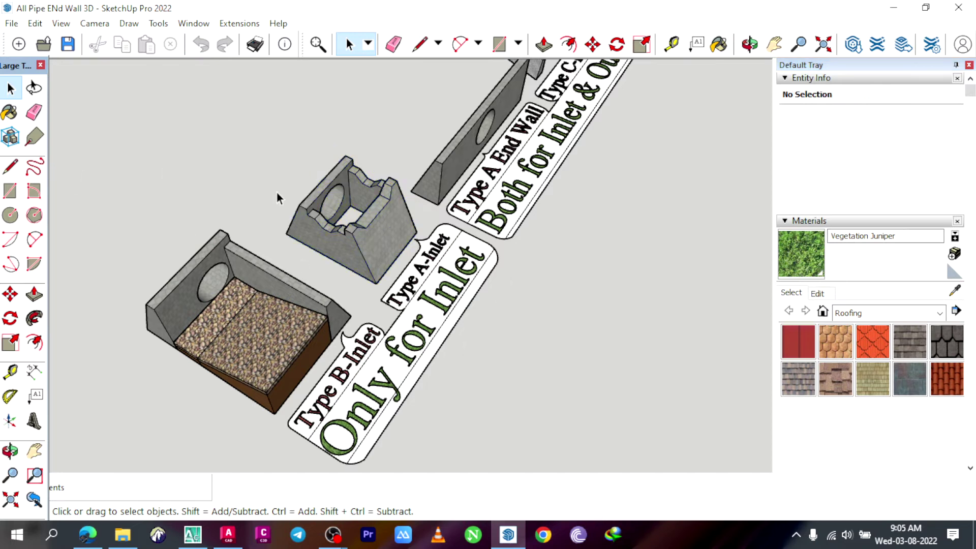
Zoom out and orbit so the row of labelled models appears from a flatter angle
scroll(282, 241, "down", 4)
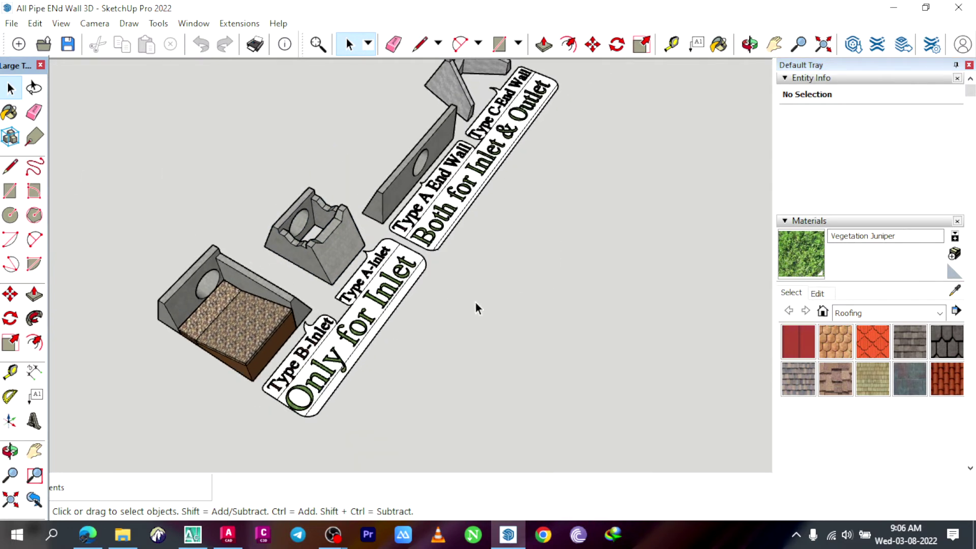
scroll(475, 303, "down", 2)
scroll(433, 201, "up", 3)
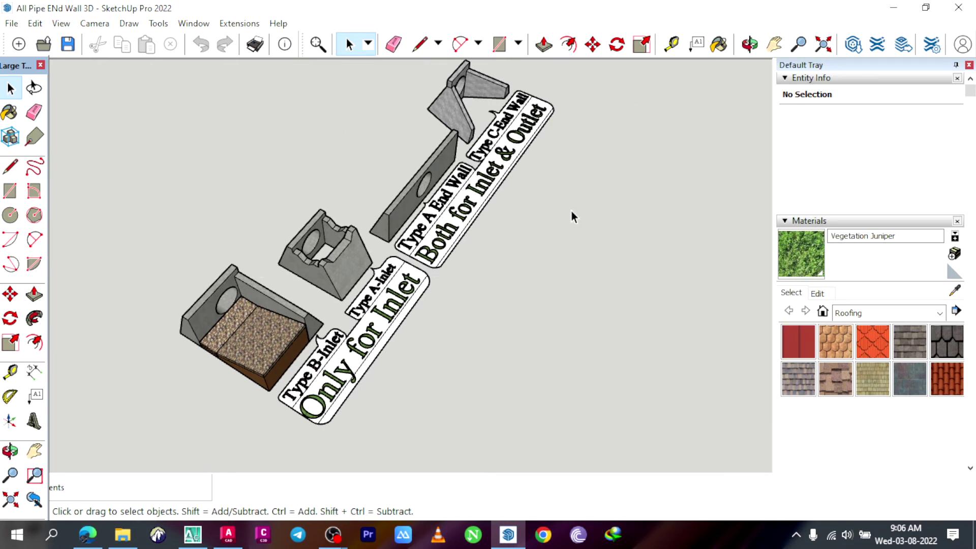
key("o")
left_click_drag(571, 211, 148, 344)
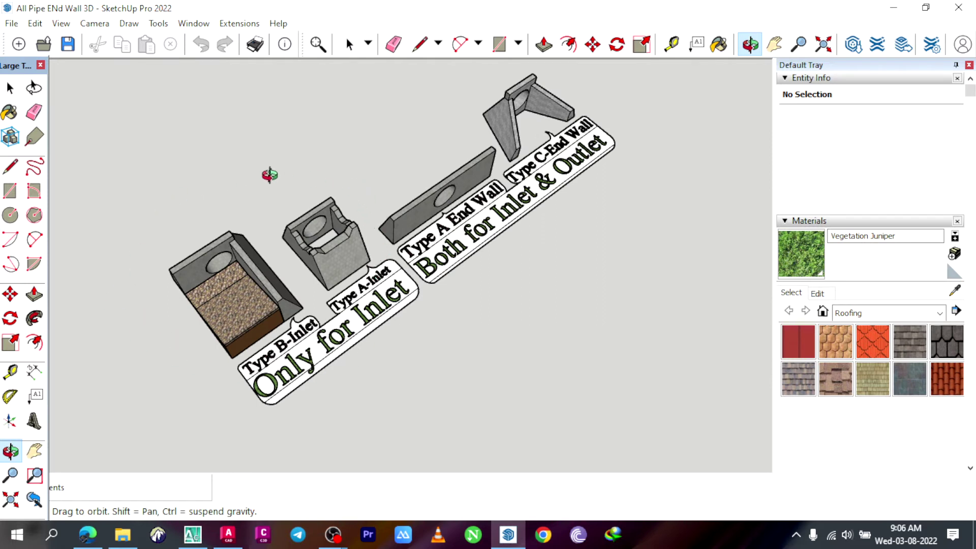
left_click(348, 43)
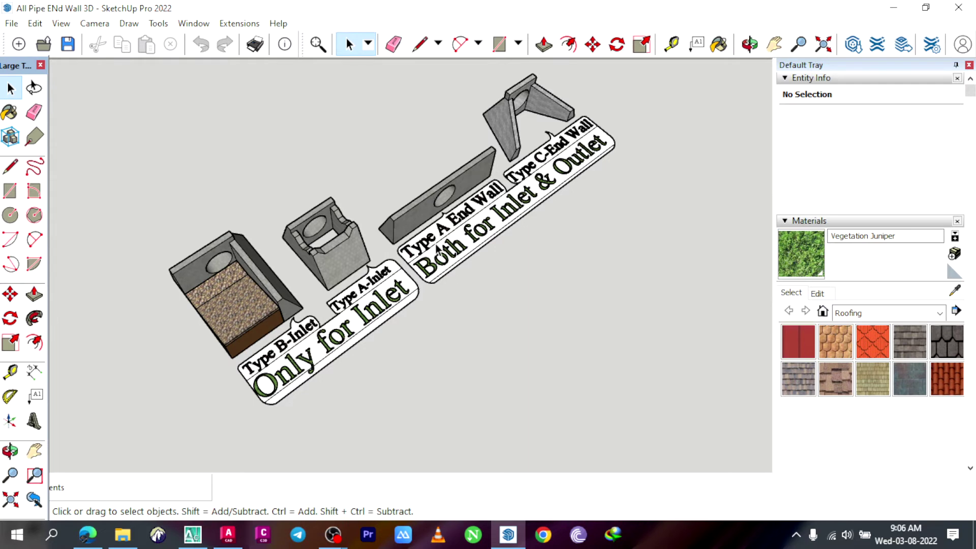
Zoom in and orbit slightly around the blocks, then bring up the YouTube channel page
scroll(528, 138, "up", 2)
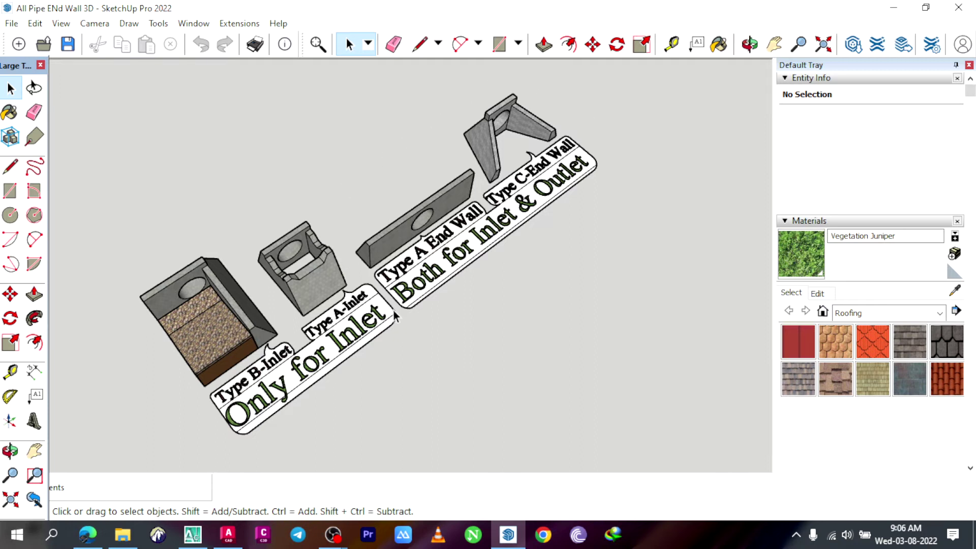
left_click(750, 44)
left_click_drag(463, 183, 442, 200)
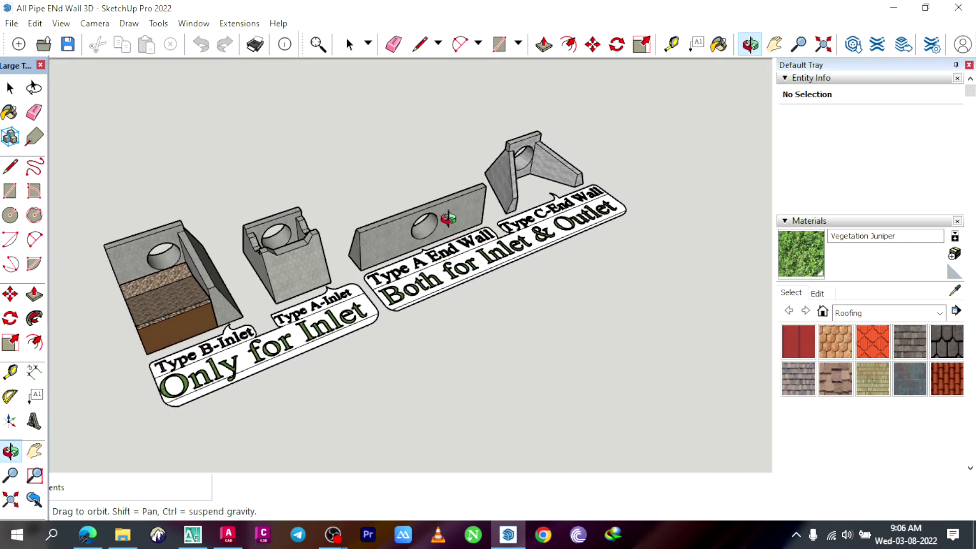
left_click_drag(448, 234, 432, 244)
left_click(87, 533)
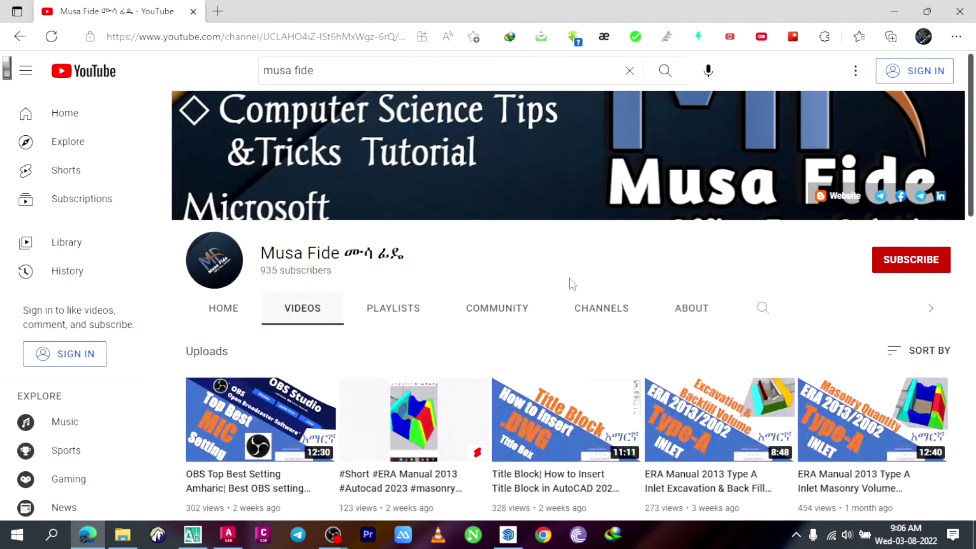
scroll(570, 283, "down", 7)
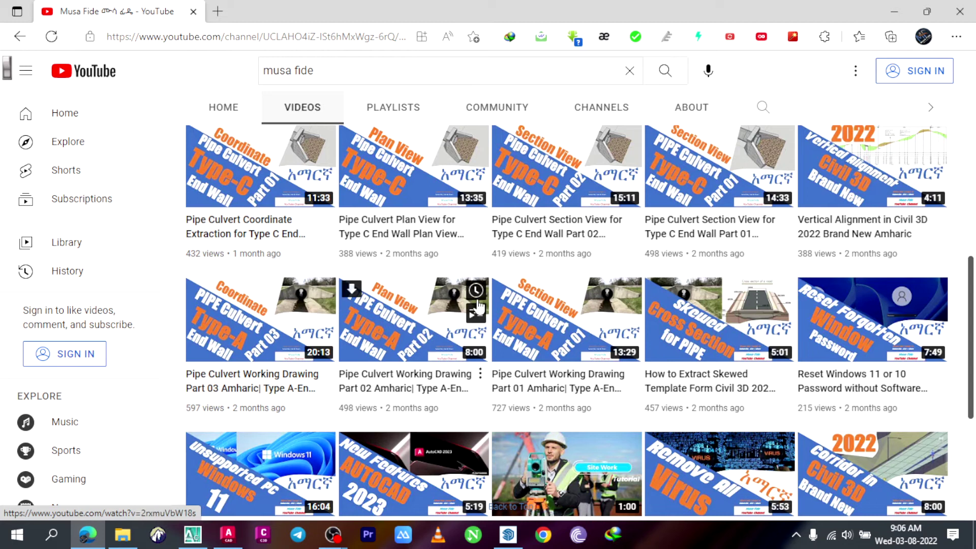
scroll(203, 327, "up", 6)
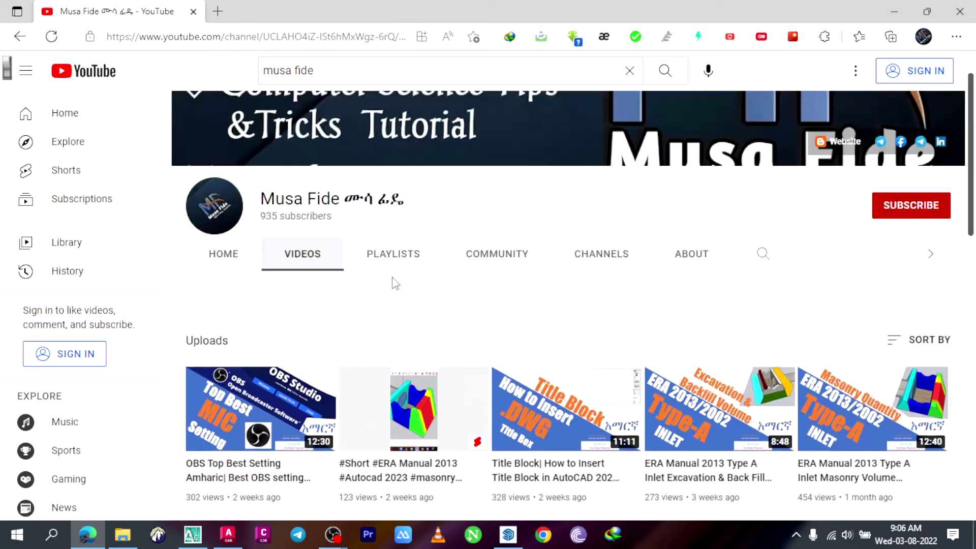
scroll(395, 283, "up", 1)
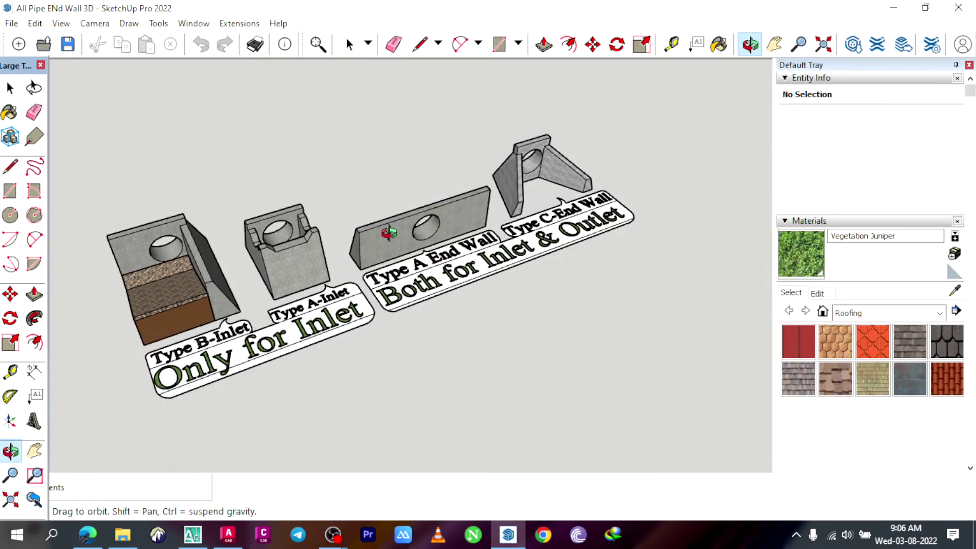
Select the Type A End Wall and read its 9.99 m³ volume in Entity Info
left_click_drag(425, 234, 421, 235)
key("space")
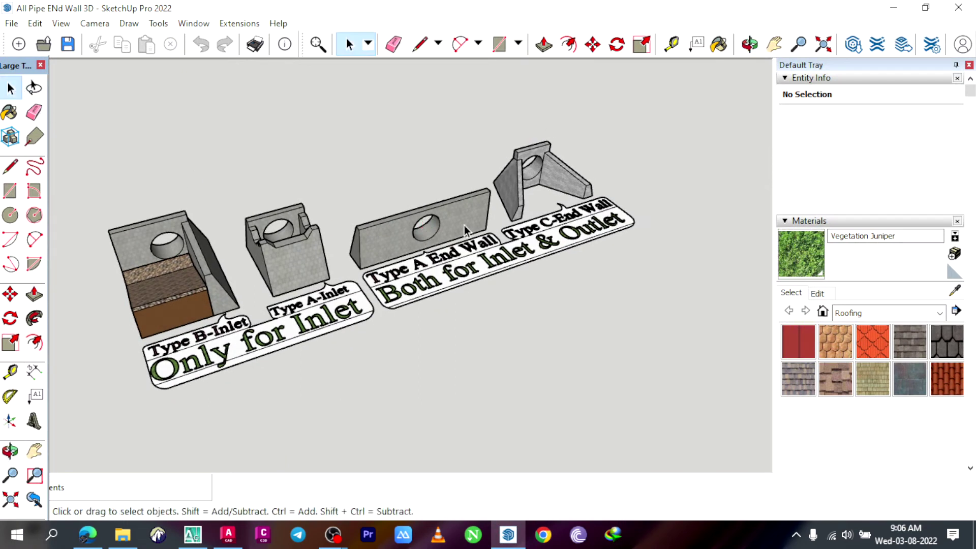
left_click(386, 232)
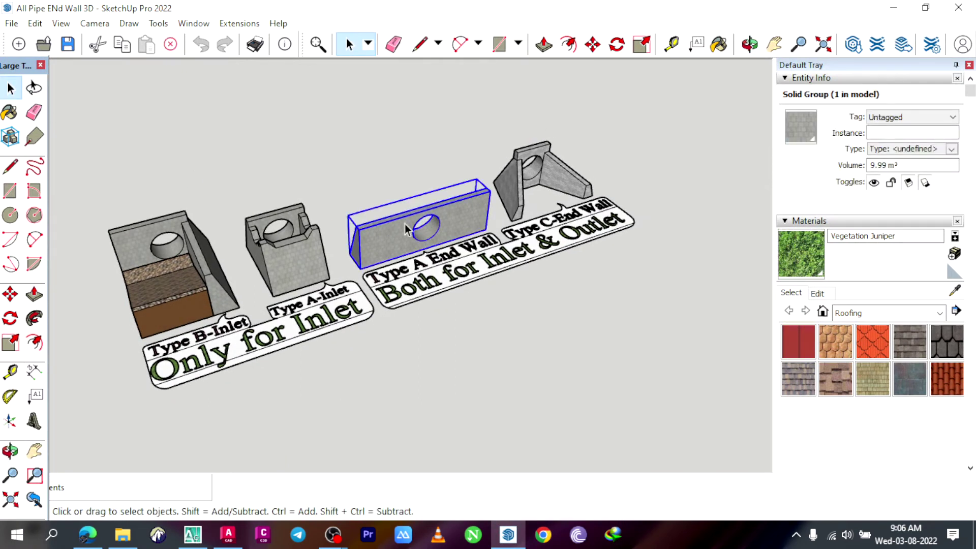
left_click(886, 166)
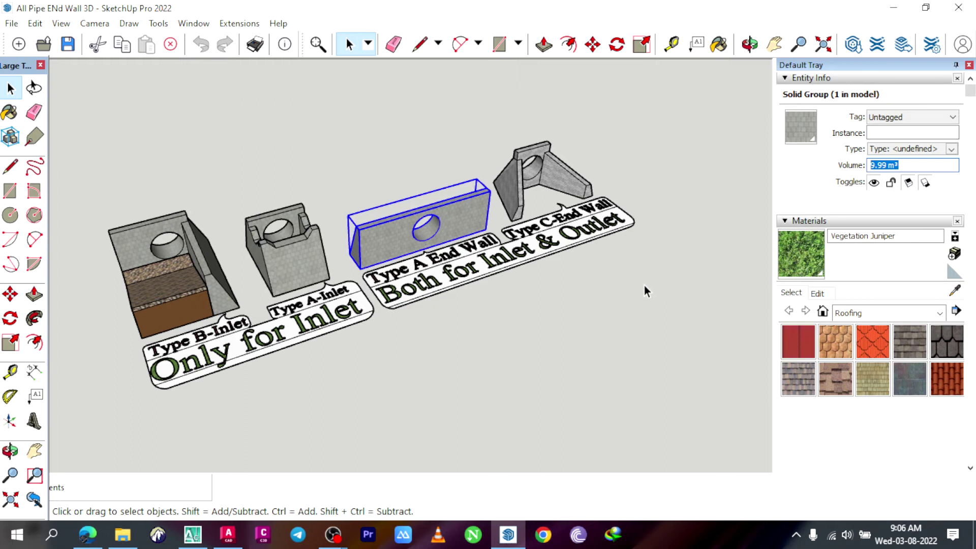
Read the Type C End Wall's 5.68 m³ volume, then deselect and orbit across the models
left_click(517, 182)
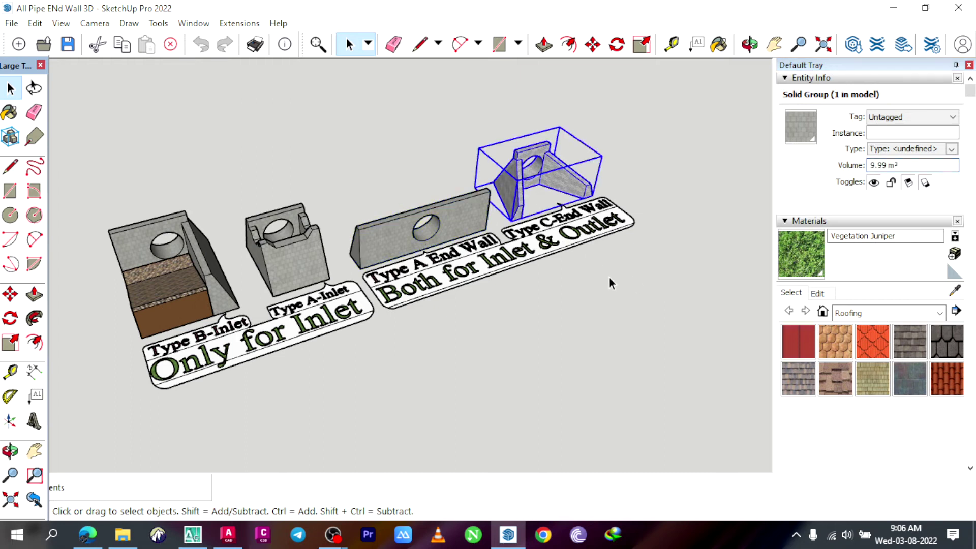
left_click(866, 166)
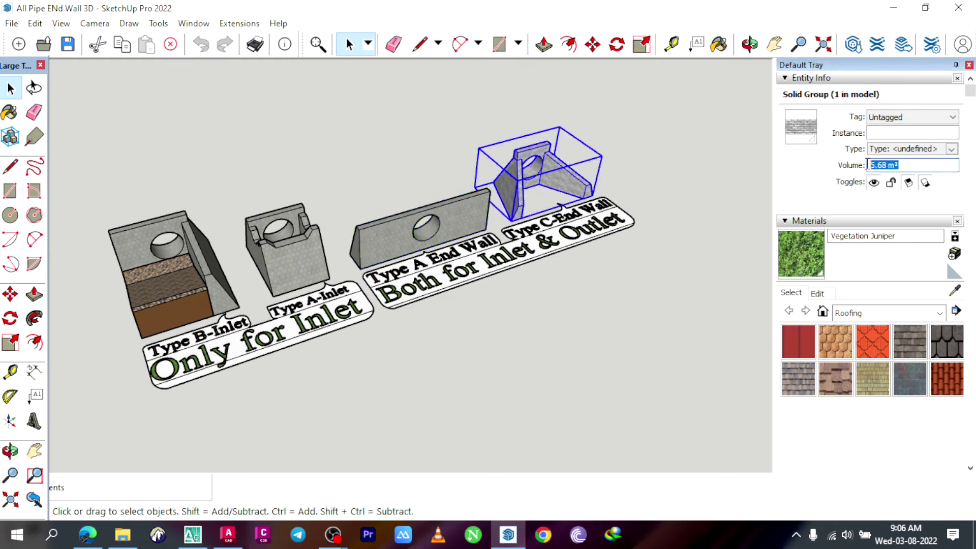
left_click(673, 163)
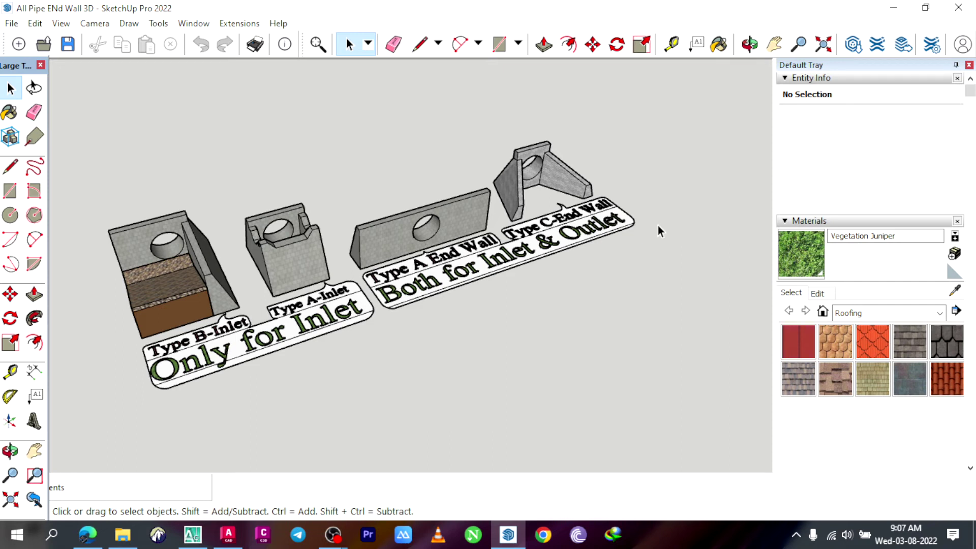
left_click(749, 44)
left_click_drag(439, 141, 239, 253)
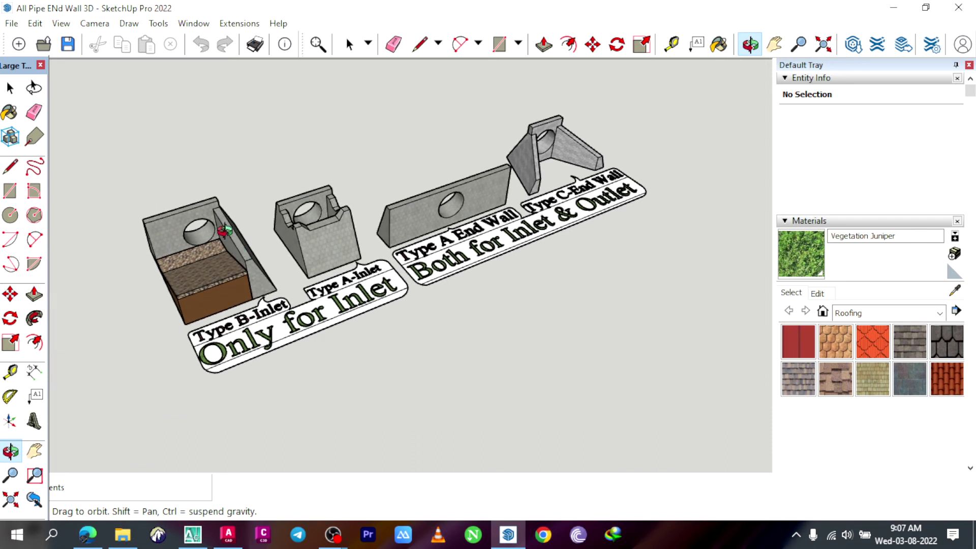
left_click(348, 43)
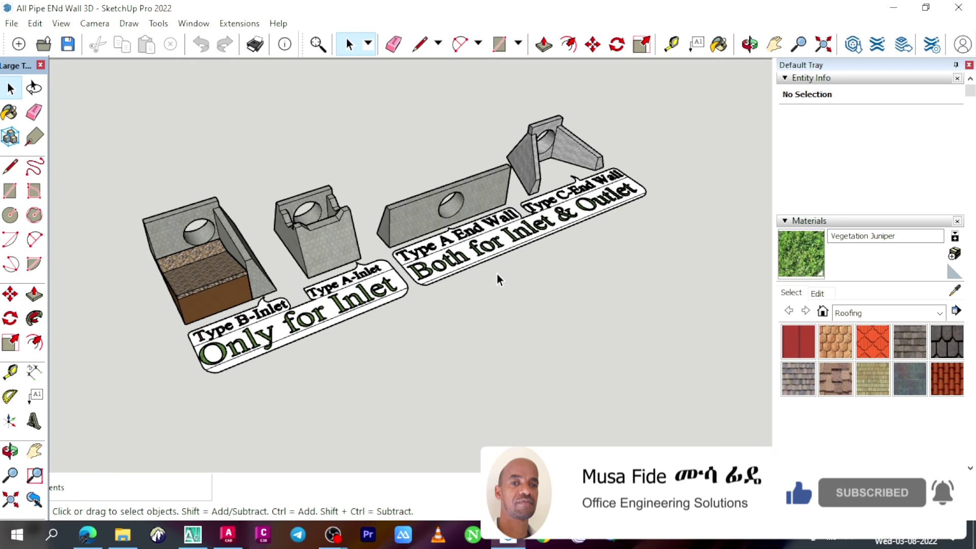
Select the Type A-Inlet, Type A End Wall and Type C End Wall in turn to recheck volumes, then deselect
left_click(322, 231)
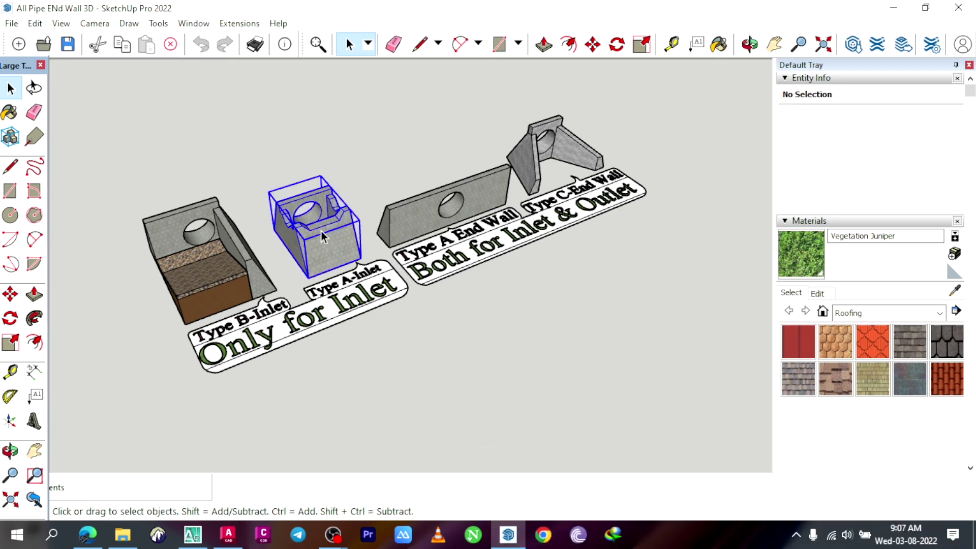
left_click(438, 222)
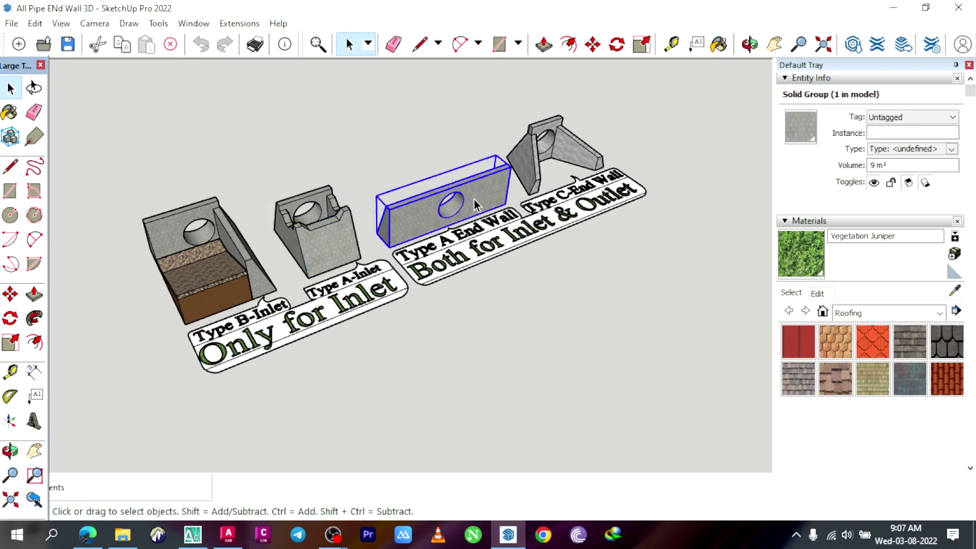
left_click(537, 170)
left_click(340, 129)
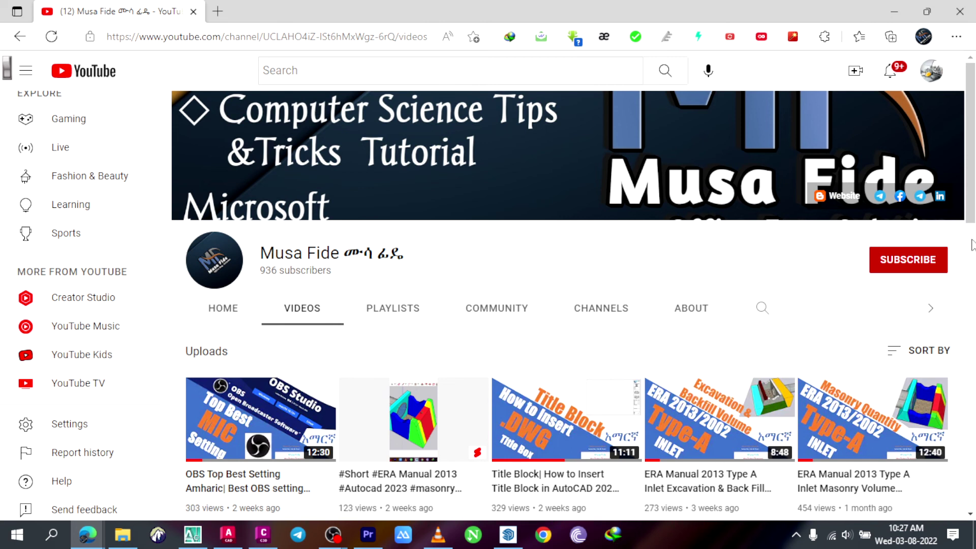
Subscribe to the channel and set its notification bell to All
left_click(914, 260)
left_click(937, 260)
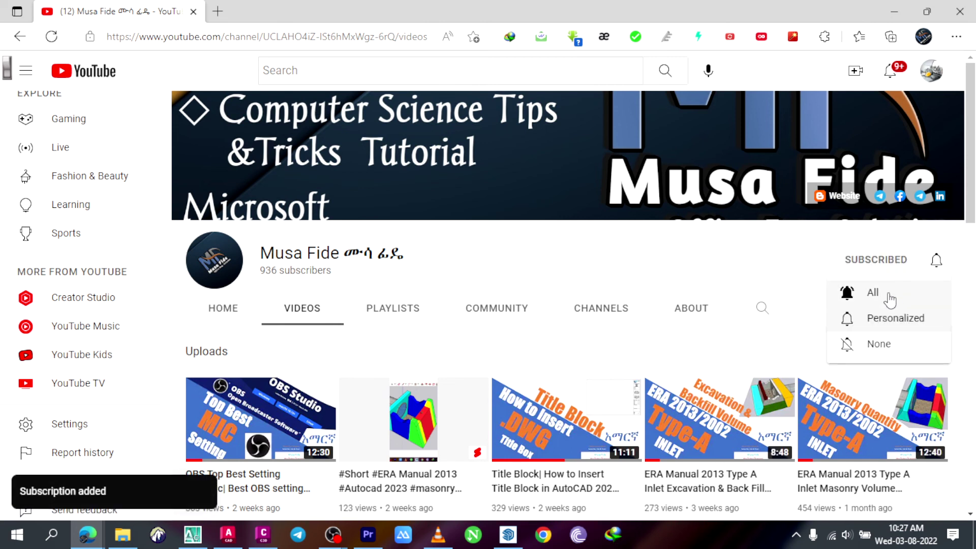
left_click(710, 262)
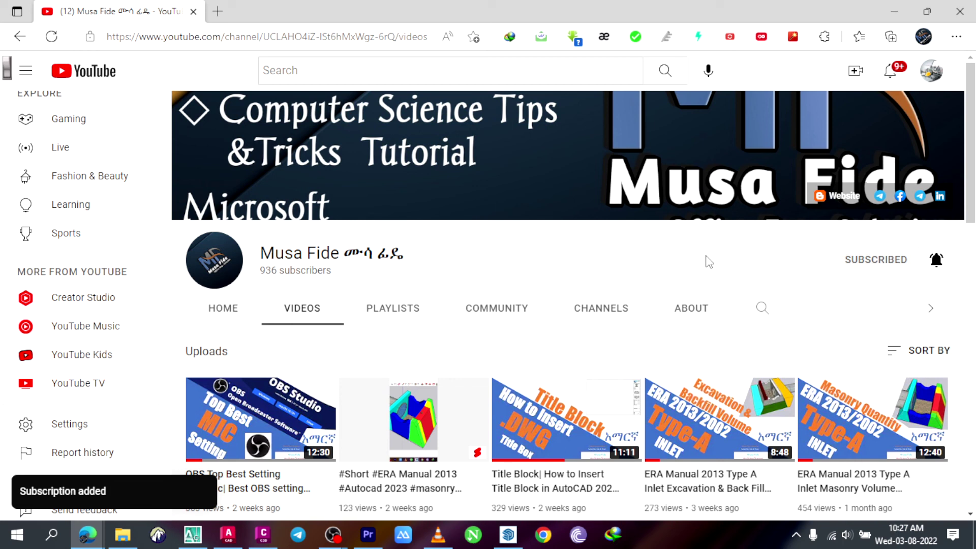